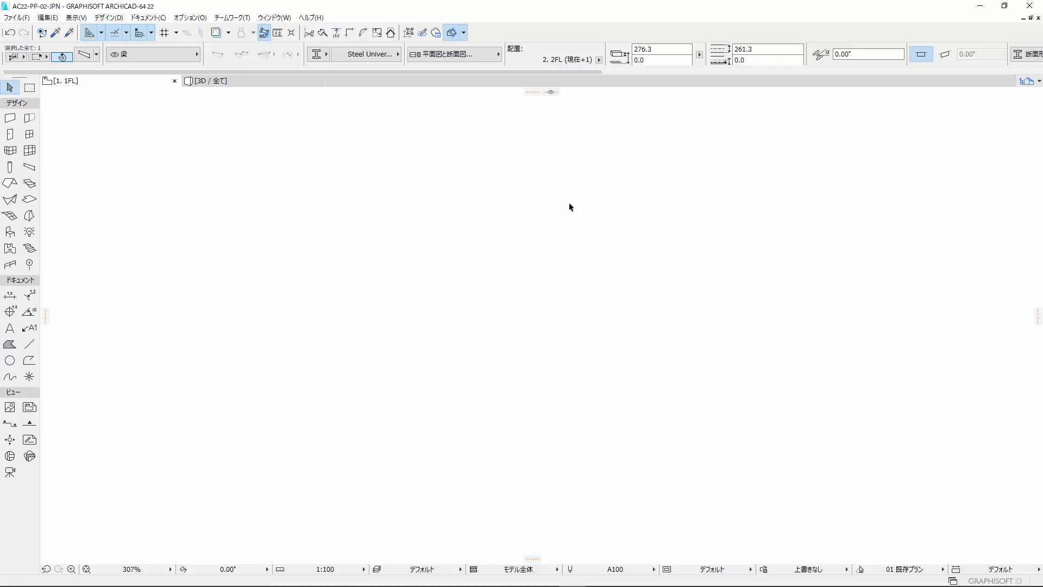
# - Open the Steel Universal Section profile from the Profile Manager in the profile editor
pyautogui.click(189, 21)
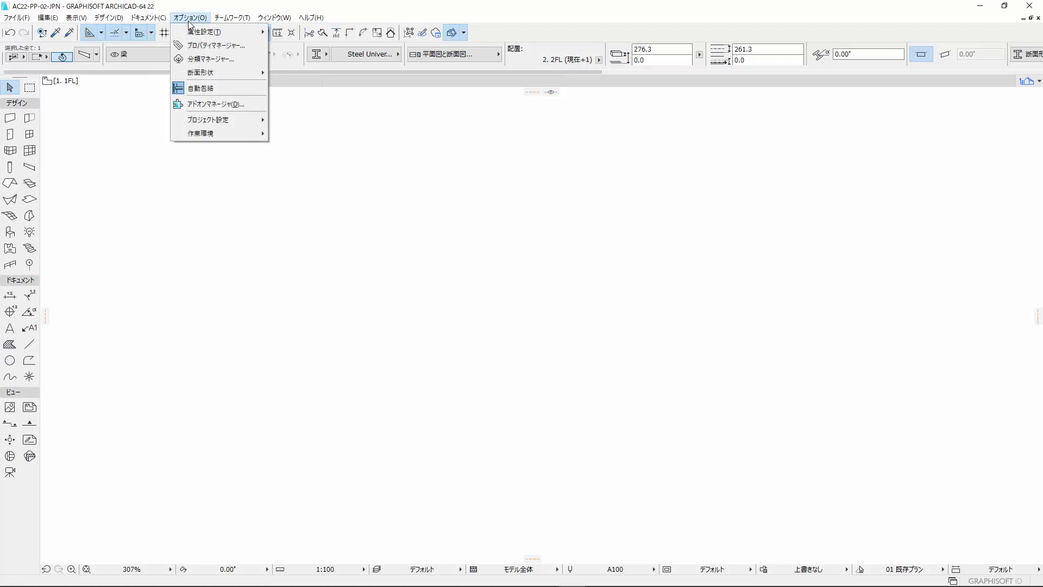
pyautogui.moveTo(205, 31)
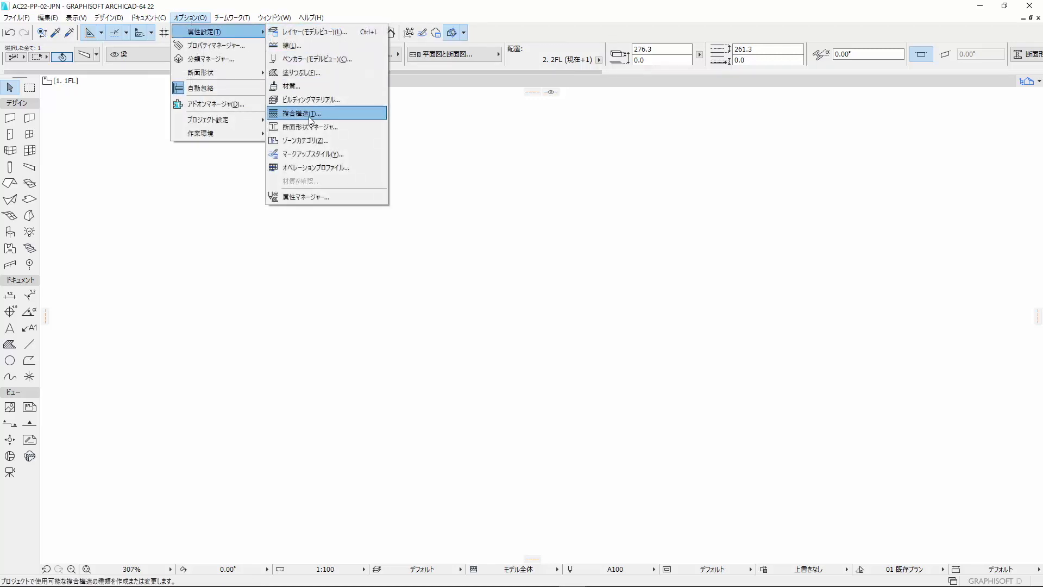
pyautogui.click(311, 124)
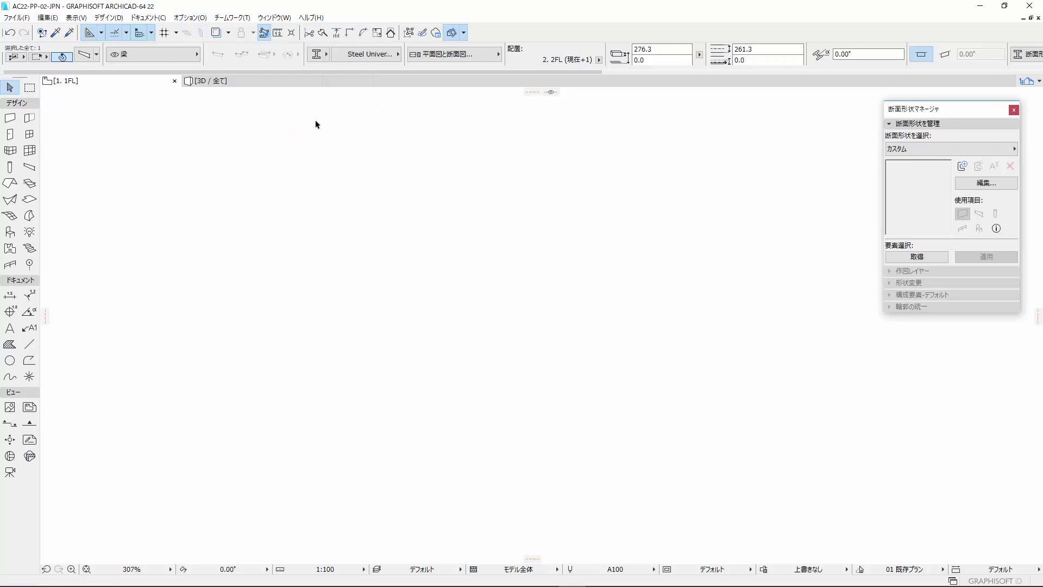
pyautogui.click(908, 150)
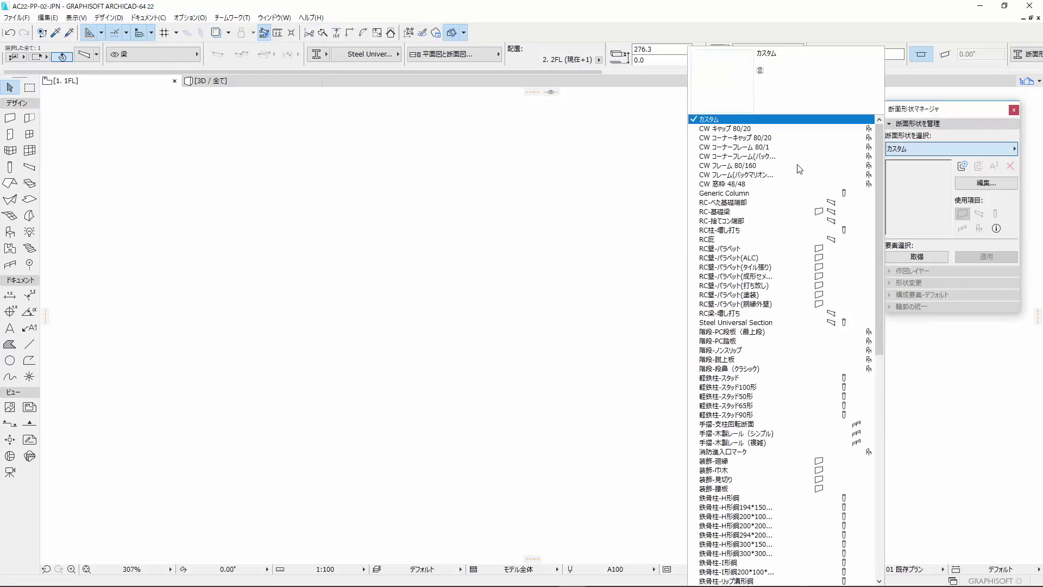
pyautogui.click(779, 326)
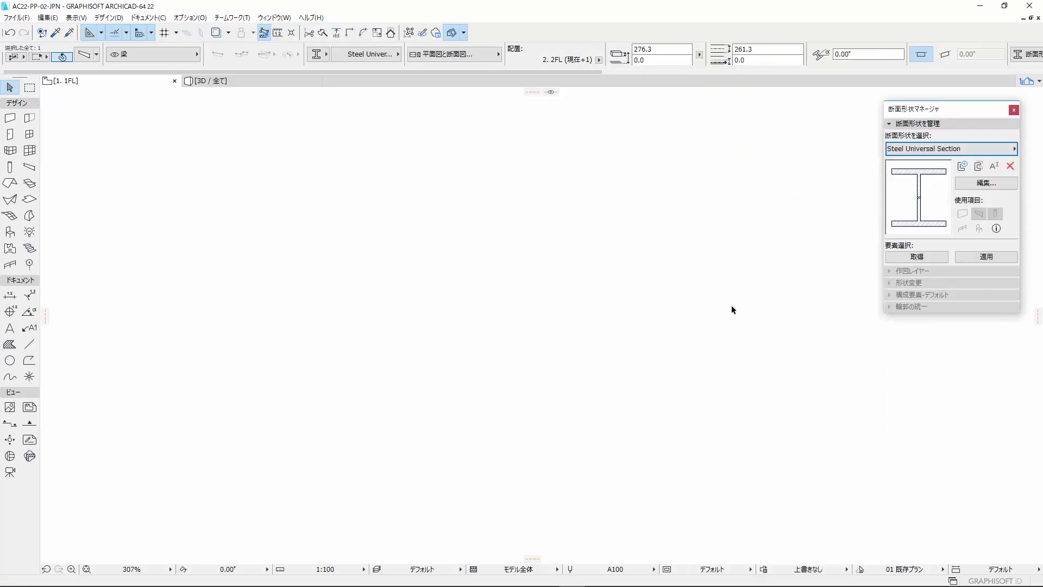
pyautogui.click(972, 184)
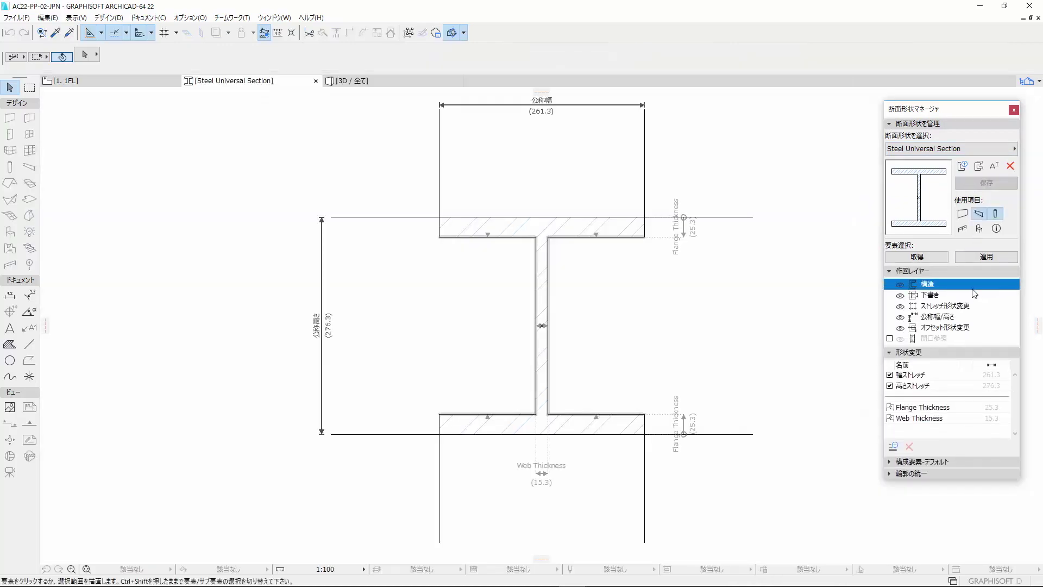
pyautogui.click(963, 306)
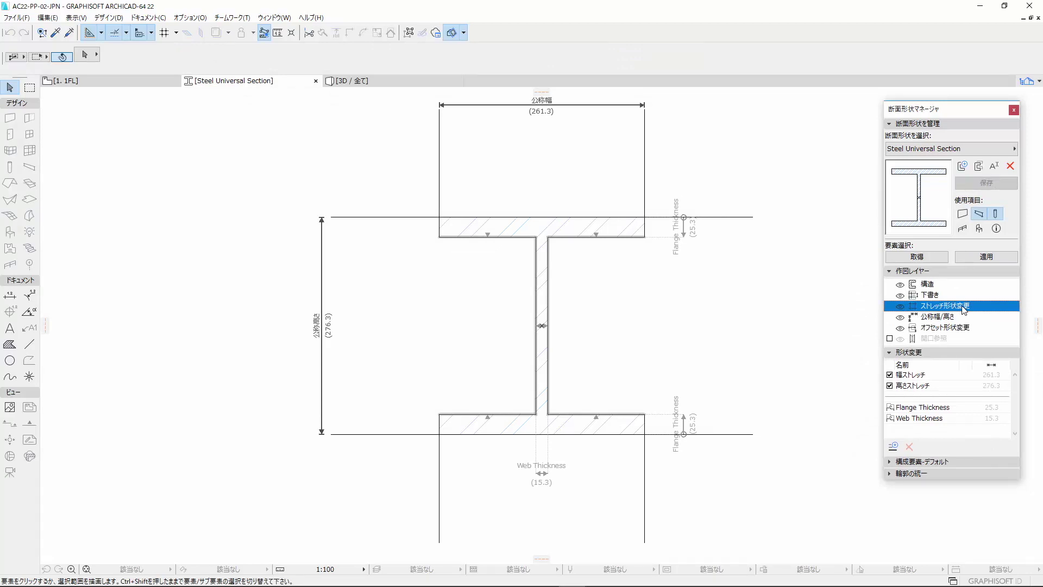
pyautogui.click(902, 307)
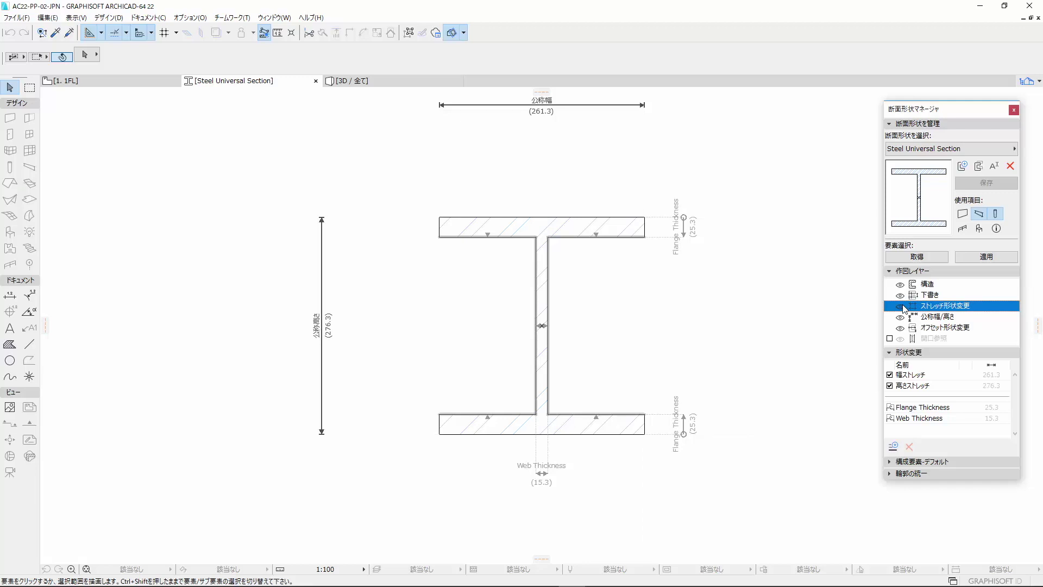
pyautogui.click(902, 306)
pyautogui.click(902, 306)
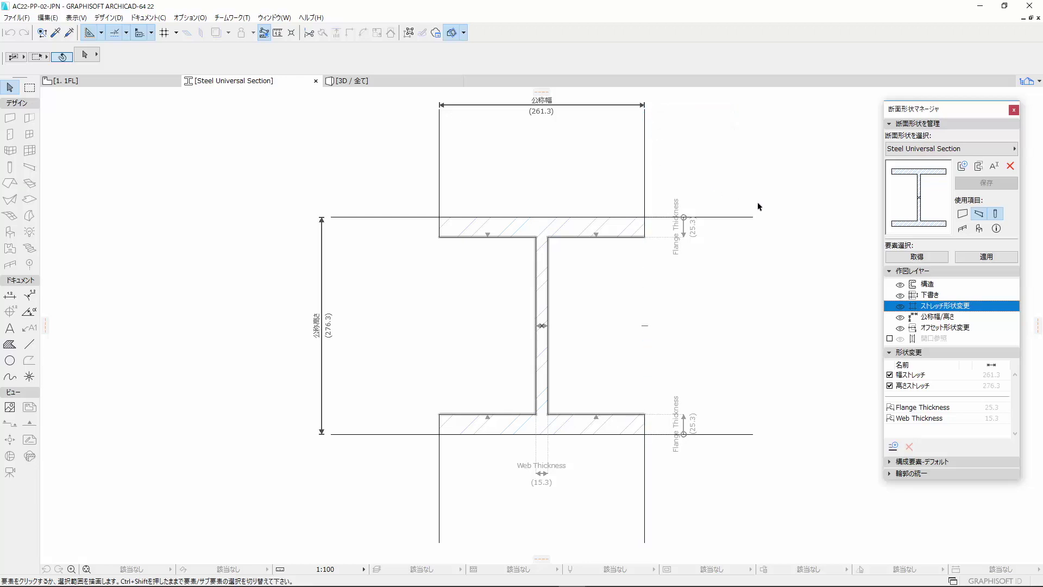
pyautogui.click(933, 318)
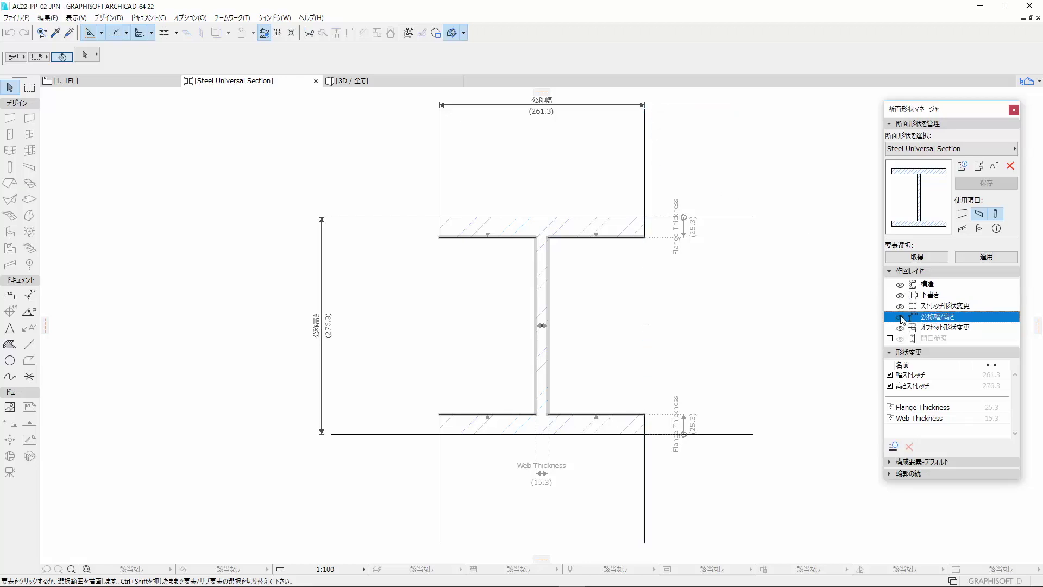
pyautogui.click(900, 317)
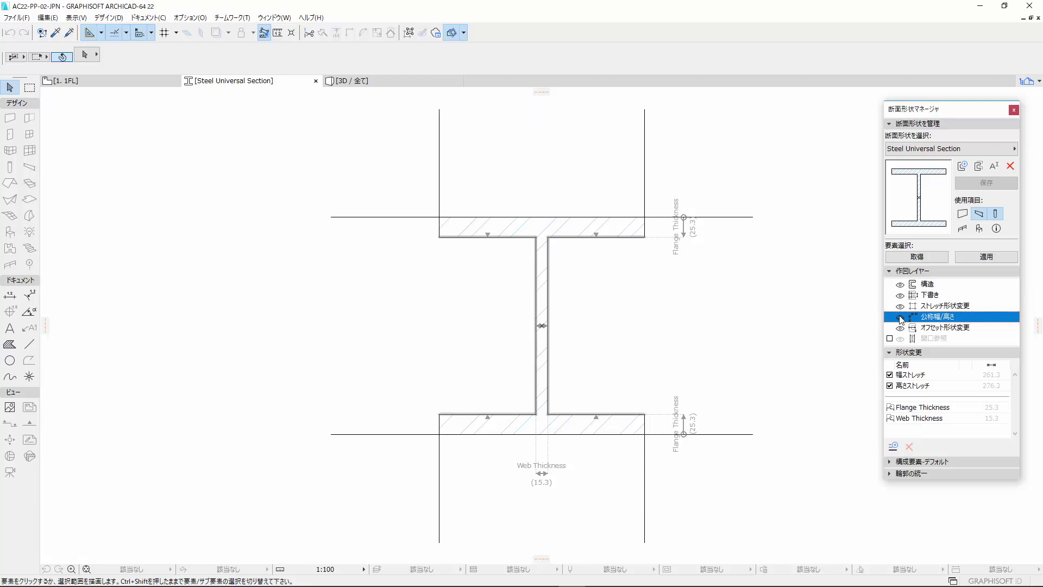
pyautogui.click(900, 316)
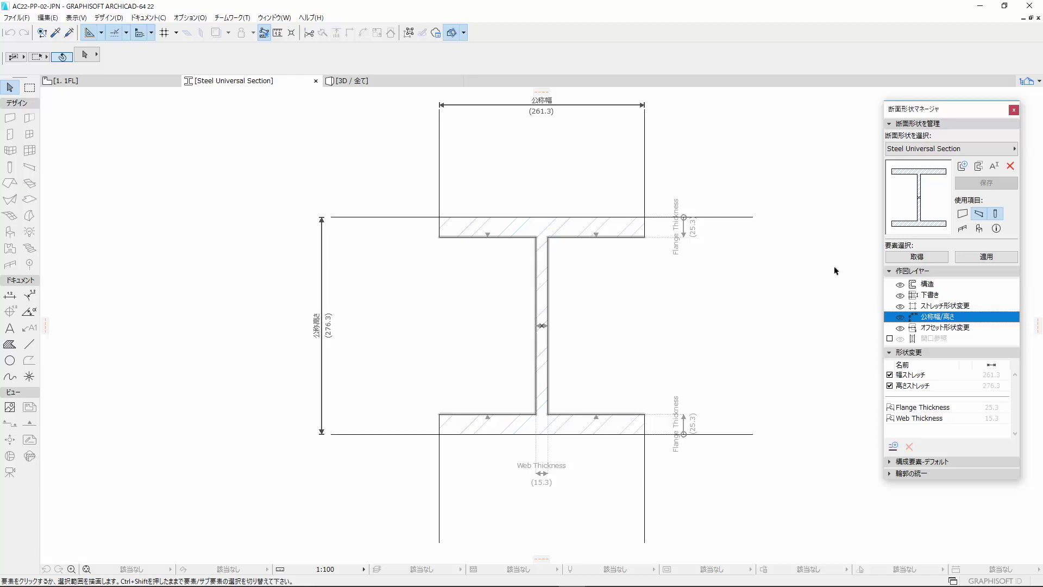
# - Redefine the nominal width to span only the web (15.3) and store the profile
pyautogui.click(644, 106)
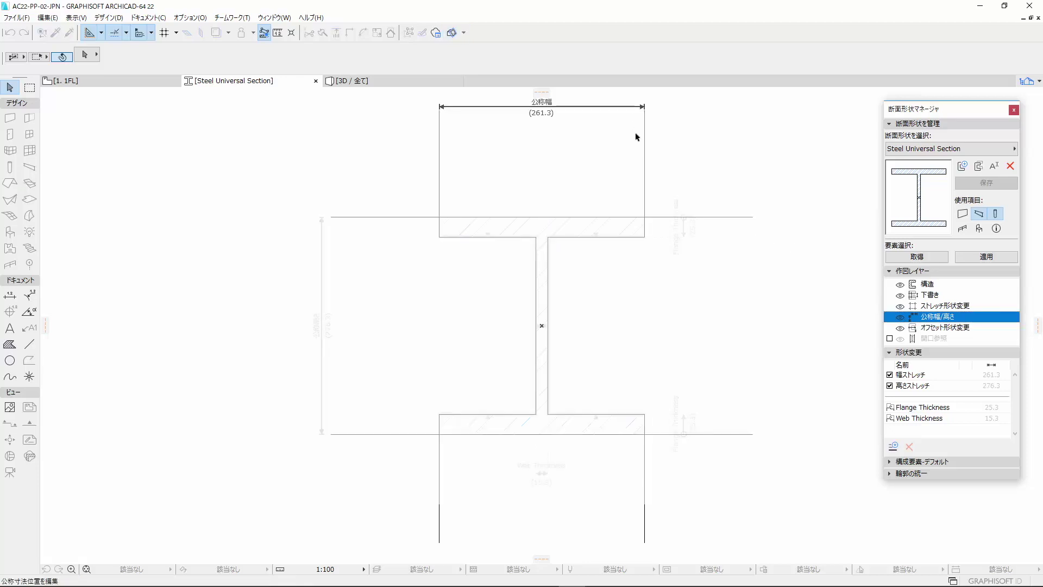
pyautogui.click(643, 166)
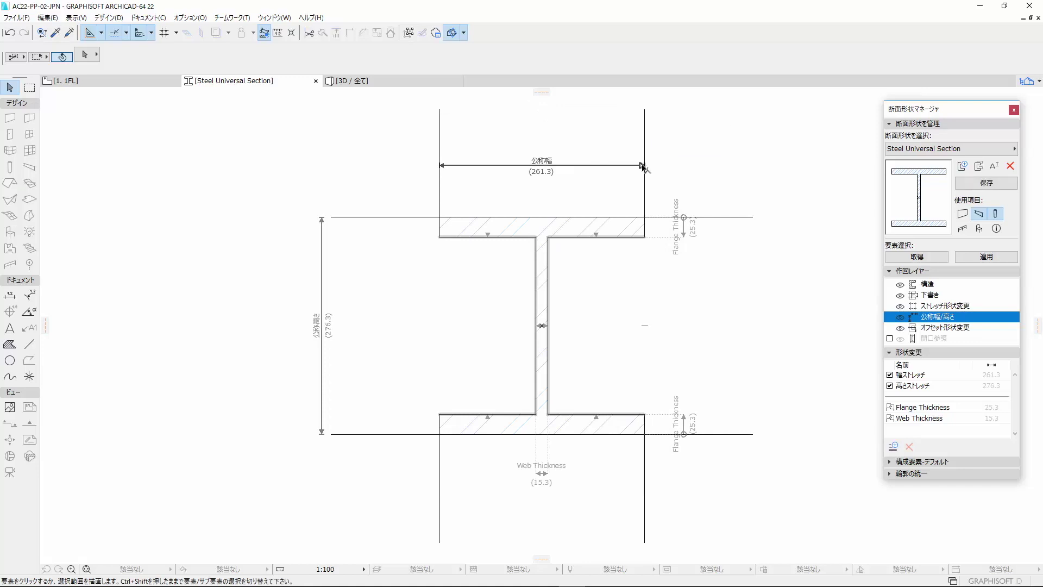
pyautogui.click(642, 166)
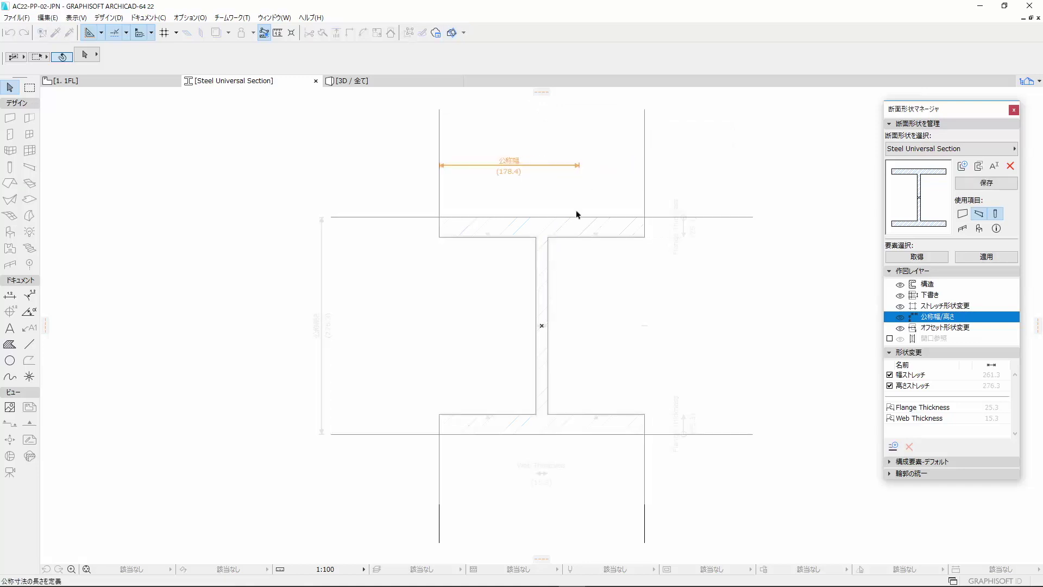
pyautogui.click(548, 238)
pyautogui.click(441, 164)
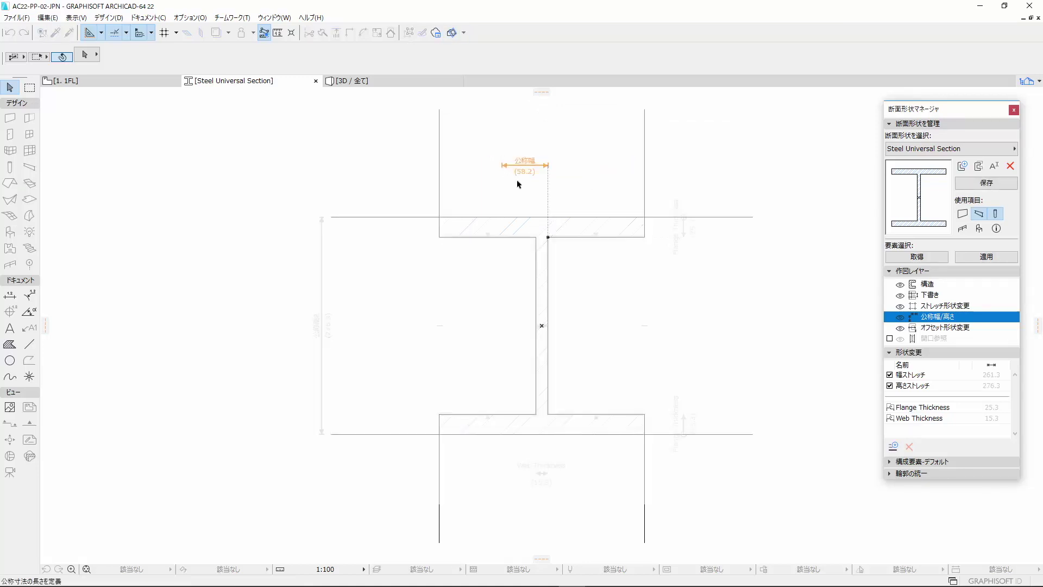
pyautogui.click(536, 238)
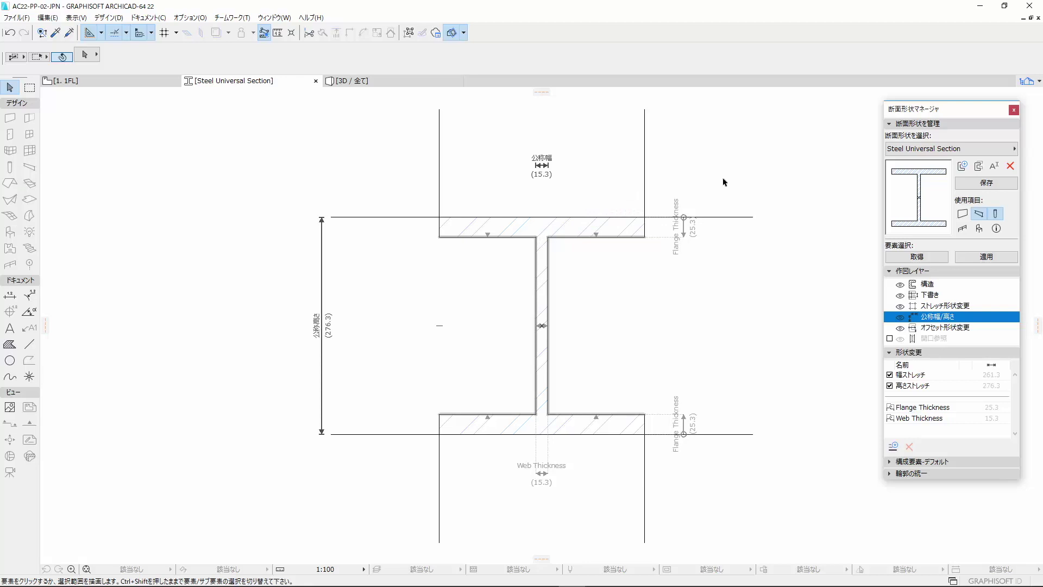
pyautogui.click(988, 184)
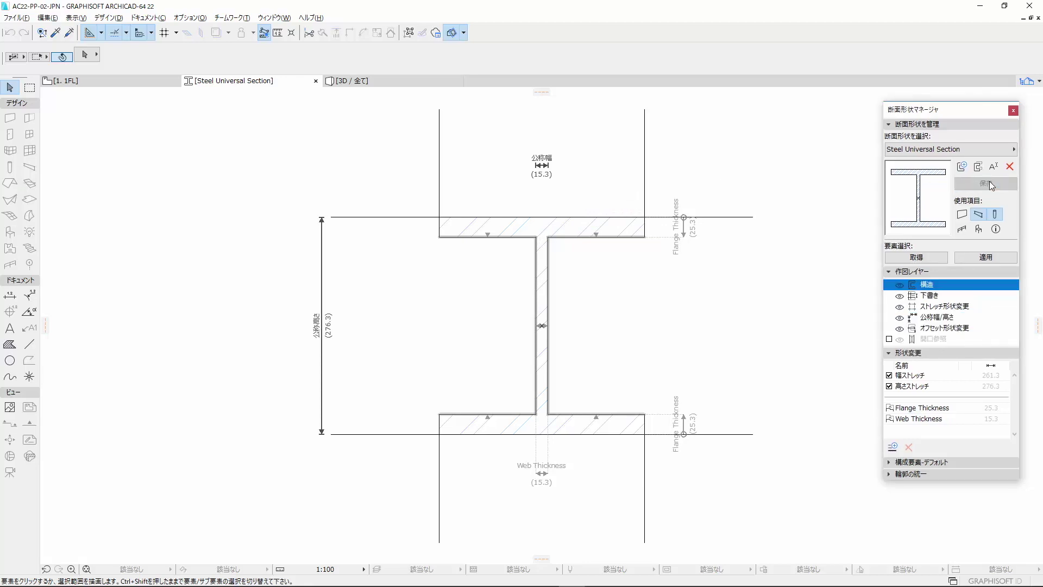
pyautogui.click(67, 82)
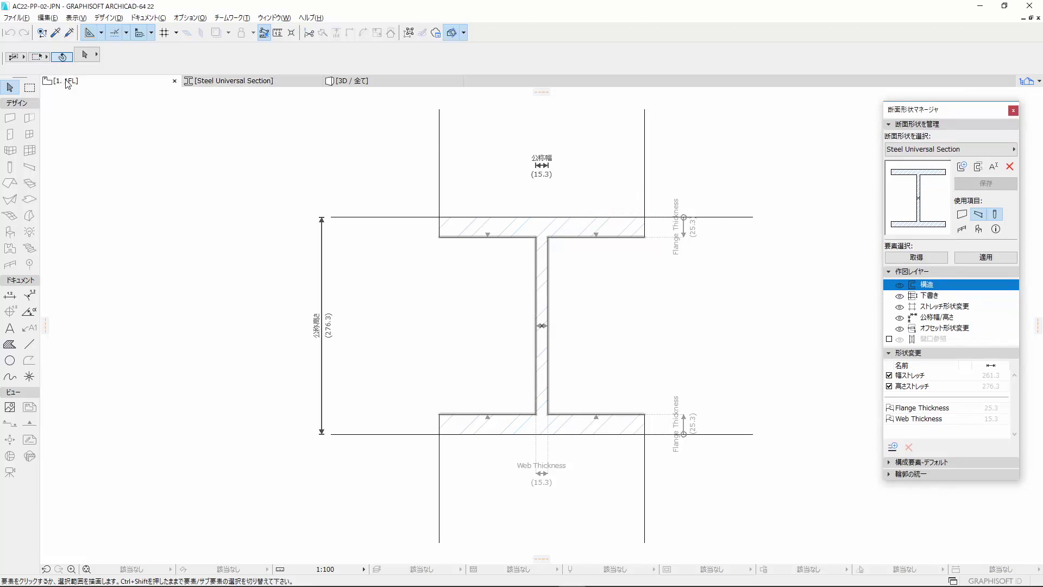
pyautogui.click(75, 57)
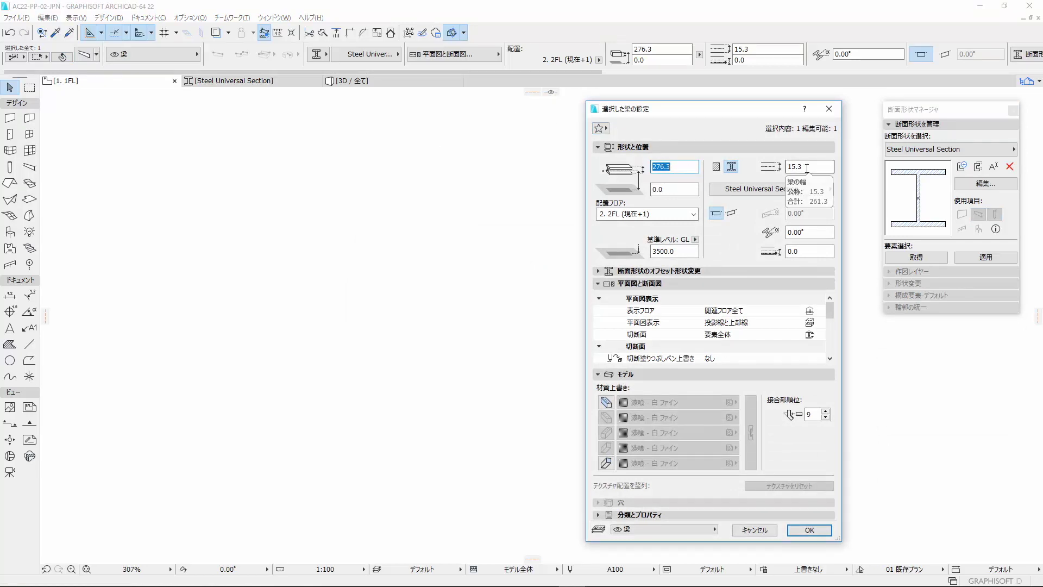
pyautogui.press('Escape')
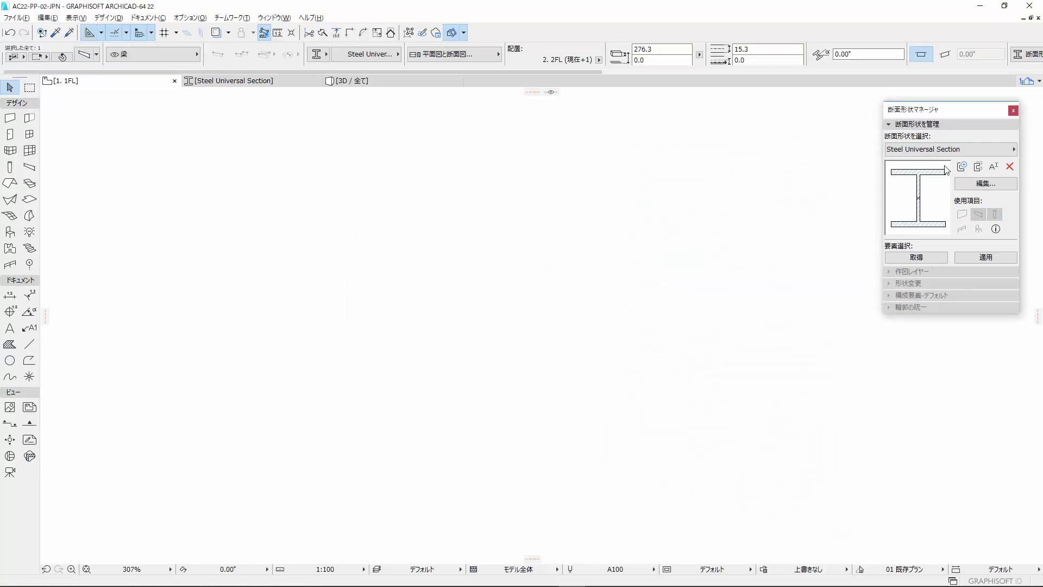
pyautogui.click(970, 184)
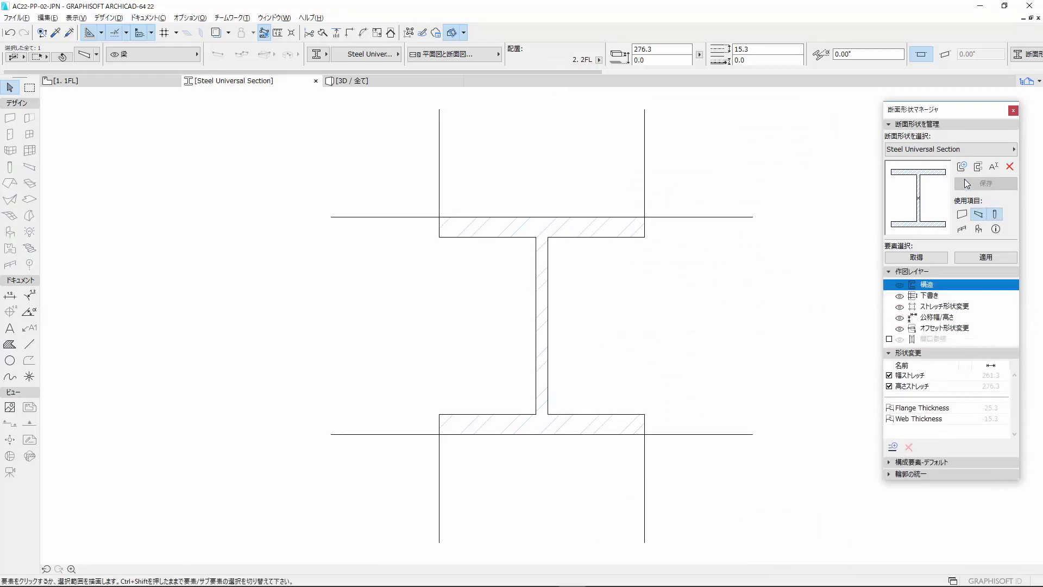
pyautogui.click(941, 329)
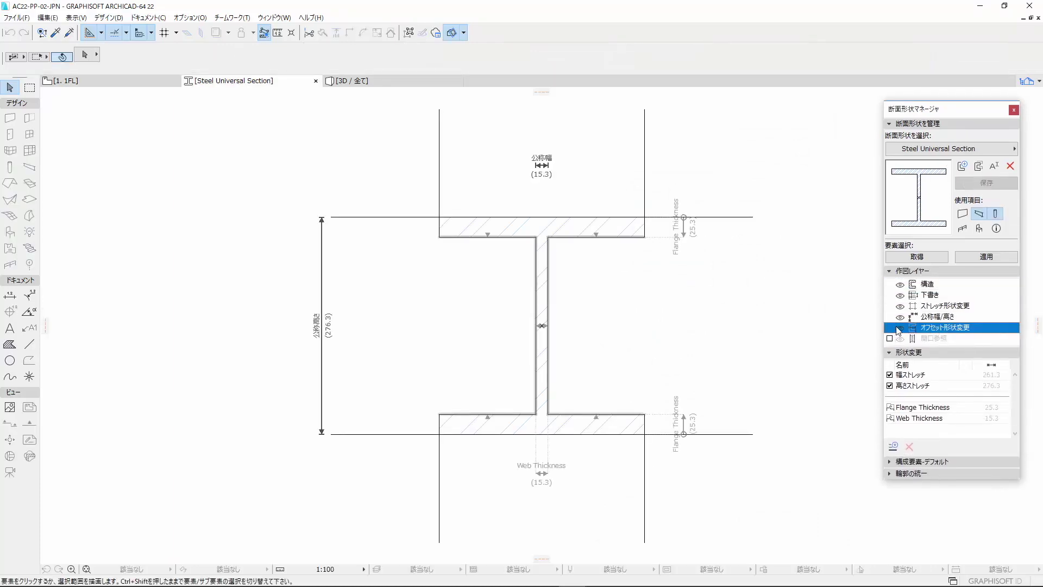
pyautogui.click(899, 328)
pyautogui.click(899, 329)
pyautogui.click(928, 284)
pyautogui.click(931, 296)
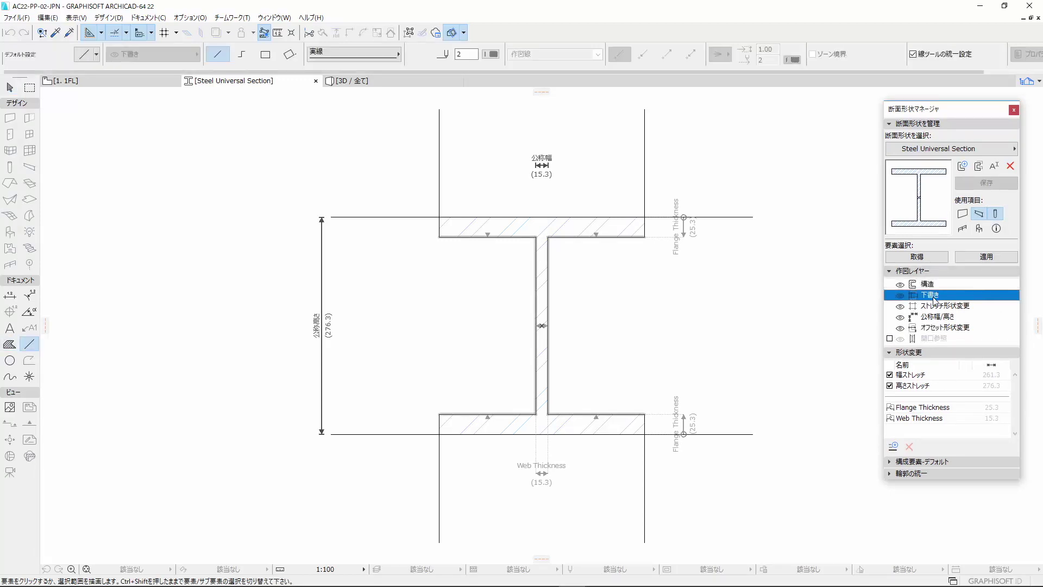
pyautogui.click(944, 338)
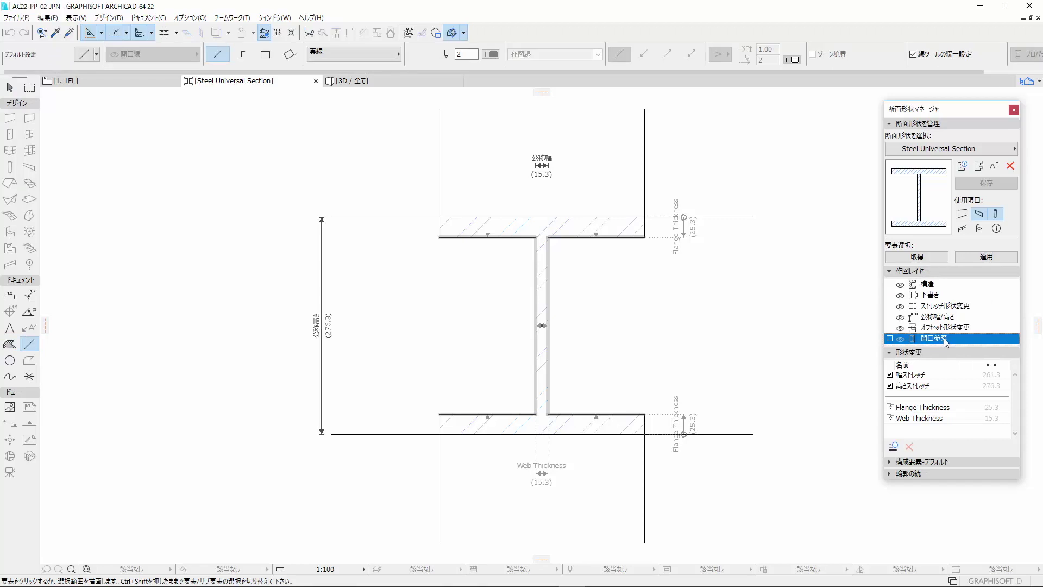
pyautogui.click(940, 348)
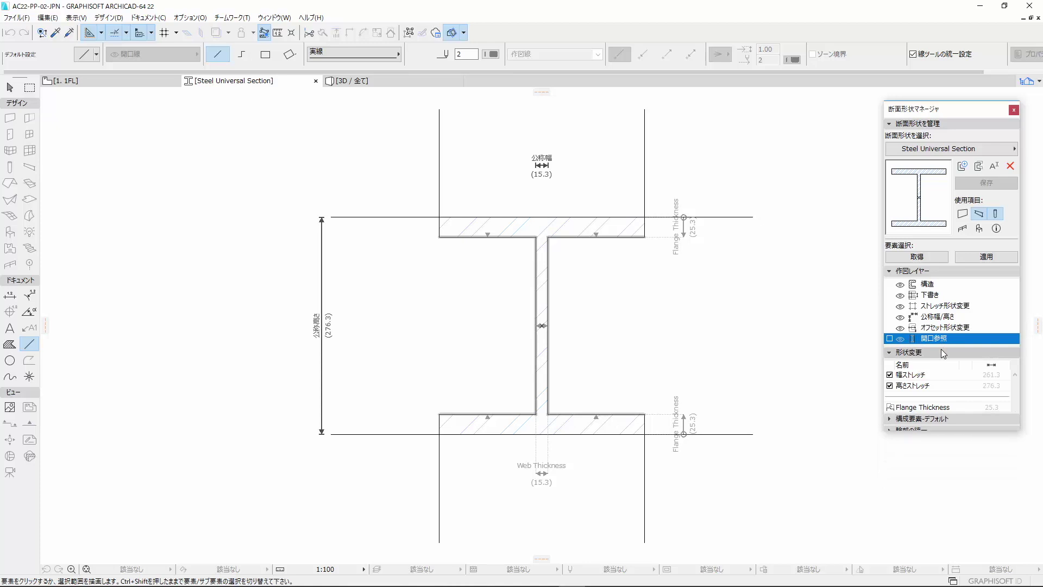
pyautogui.click(940, 351)
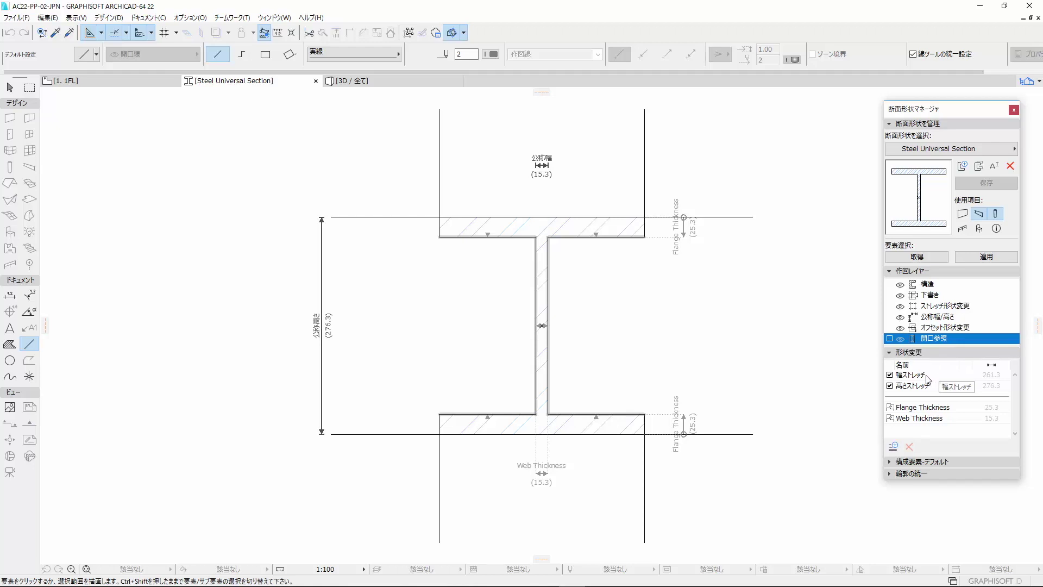
# - Test the width and height stretch modifiers by toggling each on and off
pyautogui.click(891, 376)
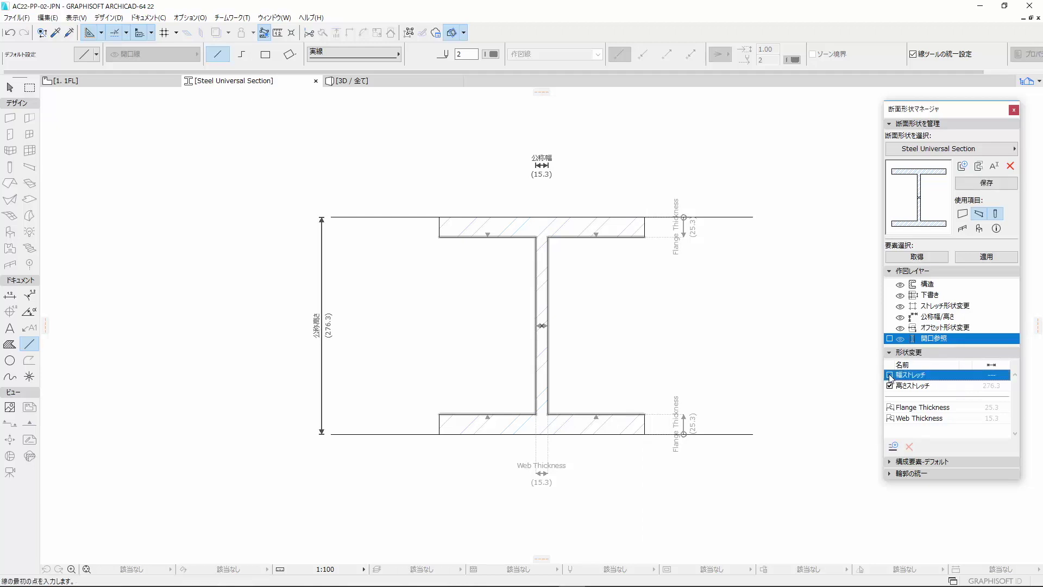
pyautogui.click(890, 375)
pyautogui.click(890, 374)
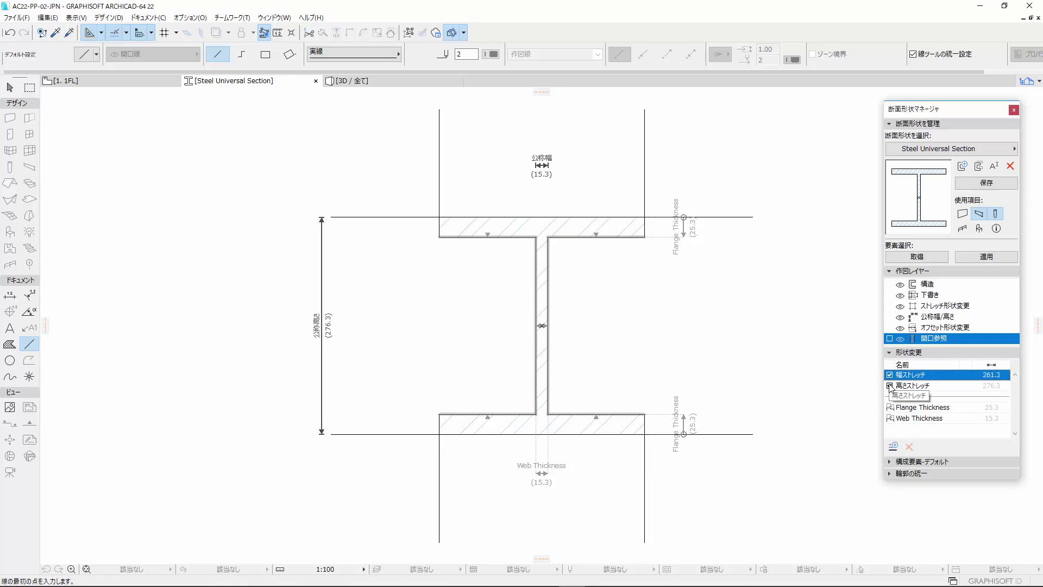
pyautogui.click(890, 386)
pyautogui.click(889, 386)
pyautogui.click(889, 386)
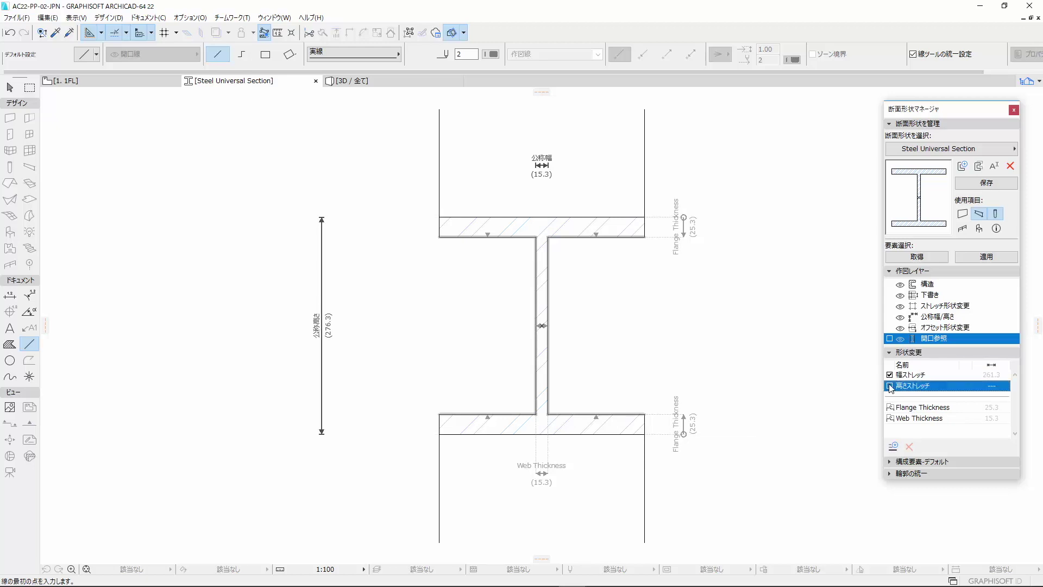
pyautogui.click(890, 386)
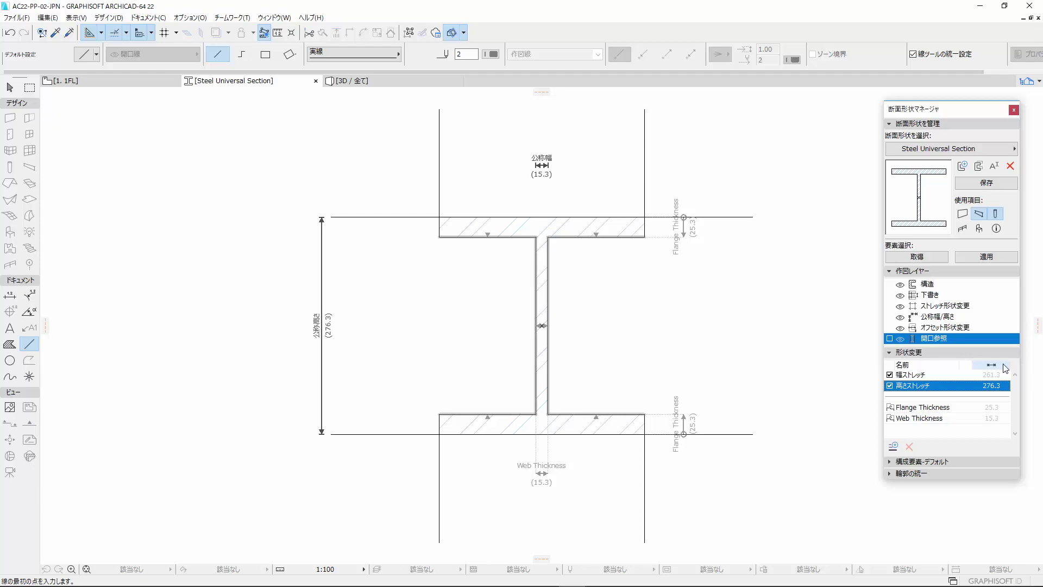
# - Turn off width and height stretch, save the profile, and return to the 1. 1FL plan
pyautogui.click(972, 441)
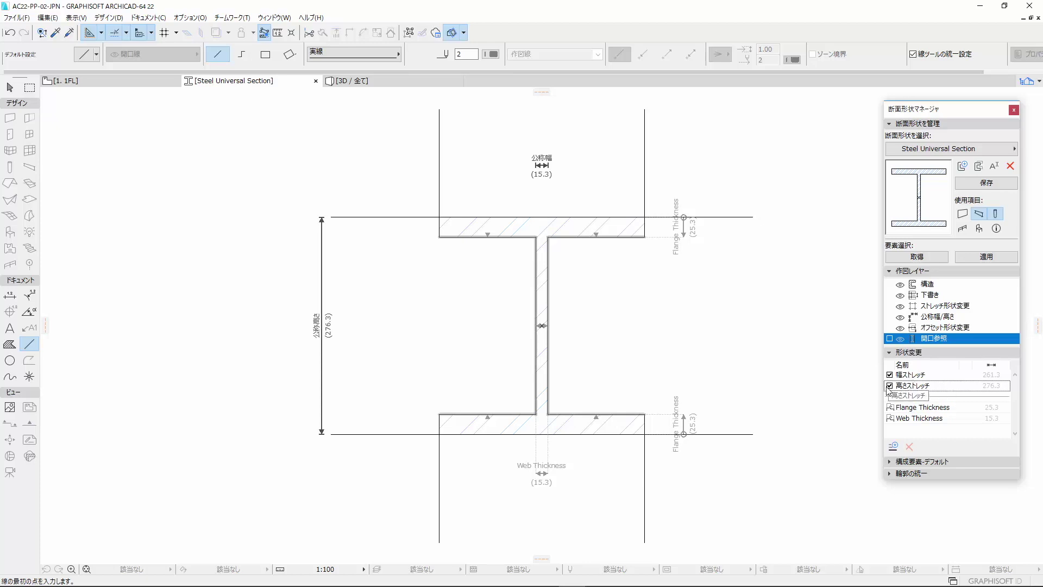
pyautogui.click(889, 386)
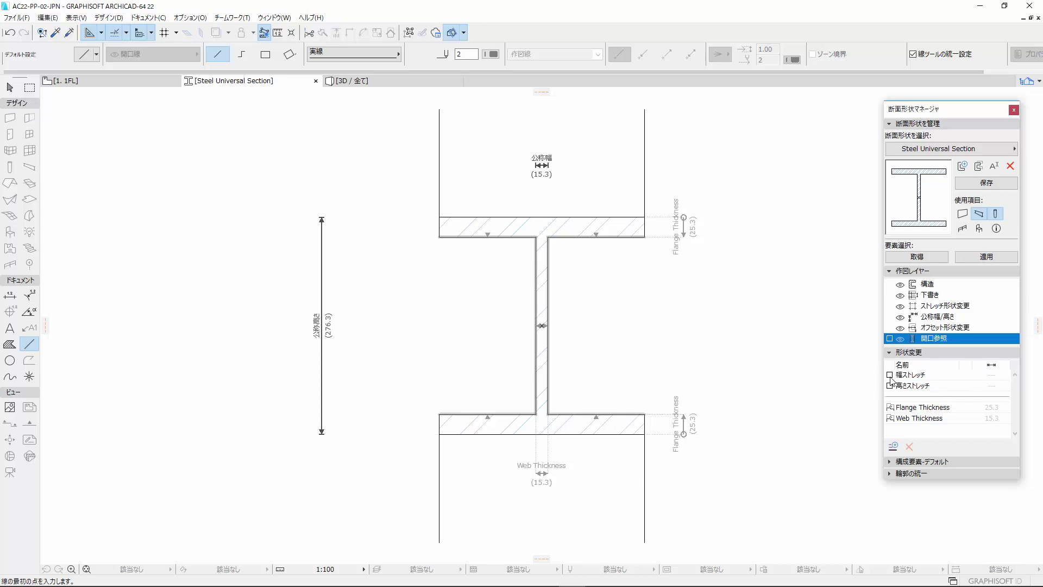
pyautogui.click(976, 184)
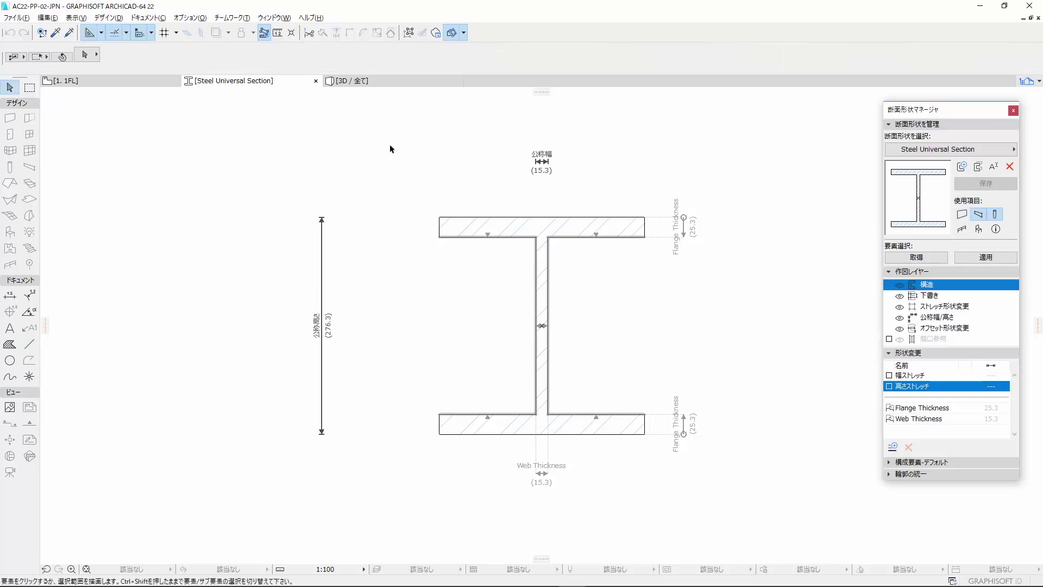
pyautogui.click(72, 82)
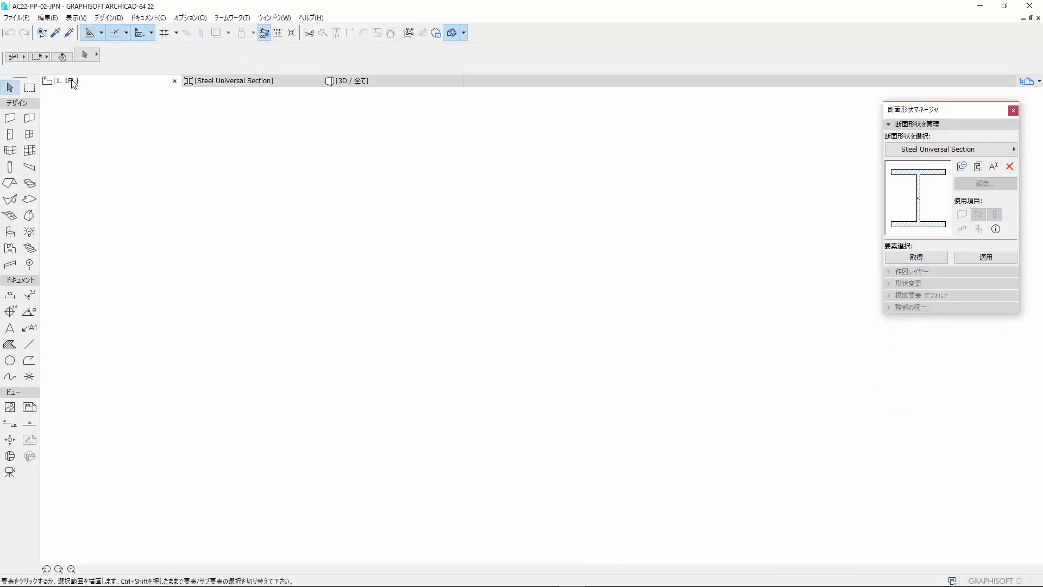
# - Select the floor-plan beam and review its settings: width 15.3 nominal, height 276.3
pyautogui.hotkey('ctrl', 'a')
pyautogui.click(85, 55)
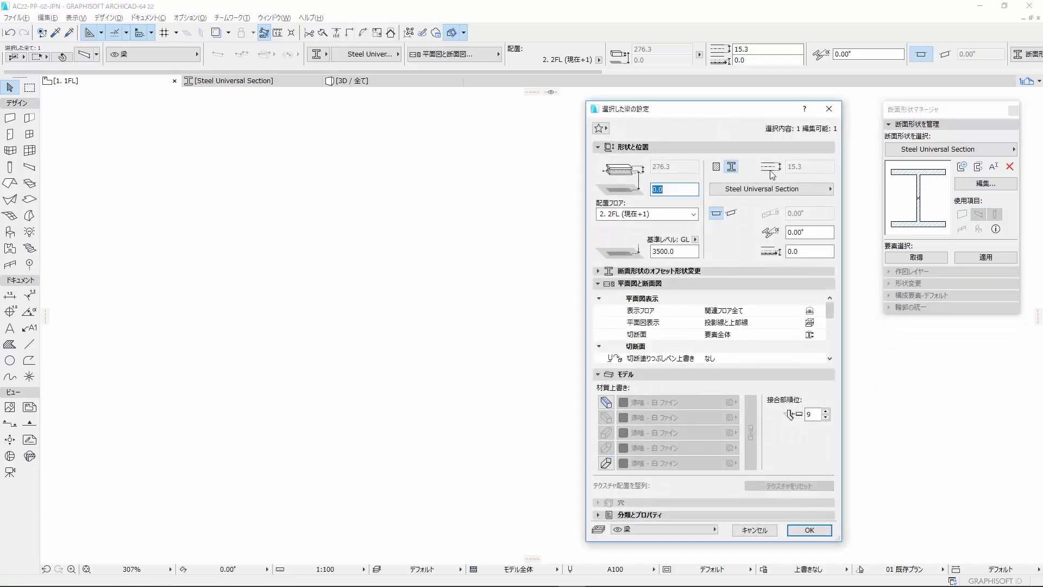
pyautogui.moveTo(794, 166)
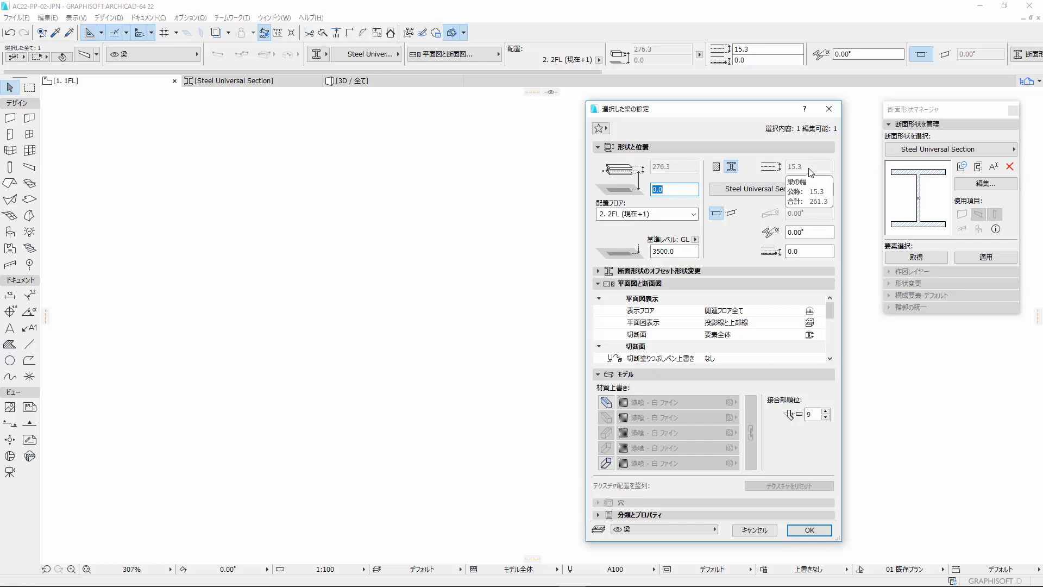
pyautogui.press('Escape')
pyautogui.click(986, 183)
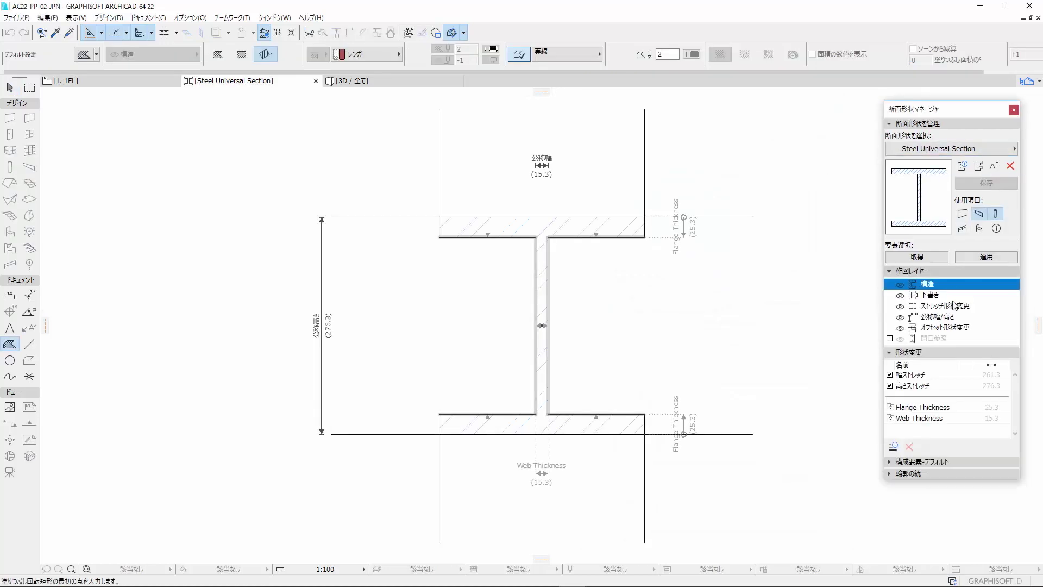
pyautogui.click(944, 409)
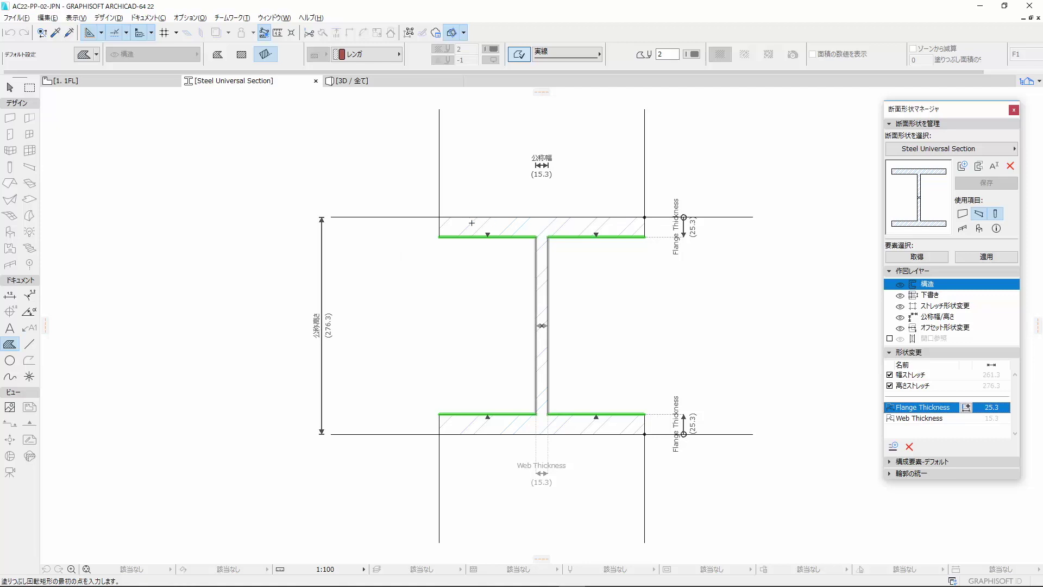
pyautogui.click(923, 418)
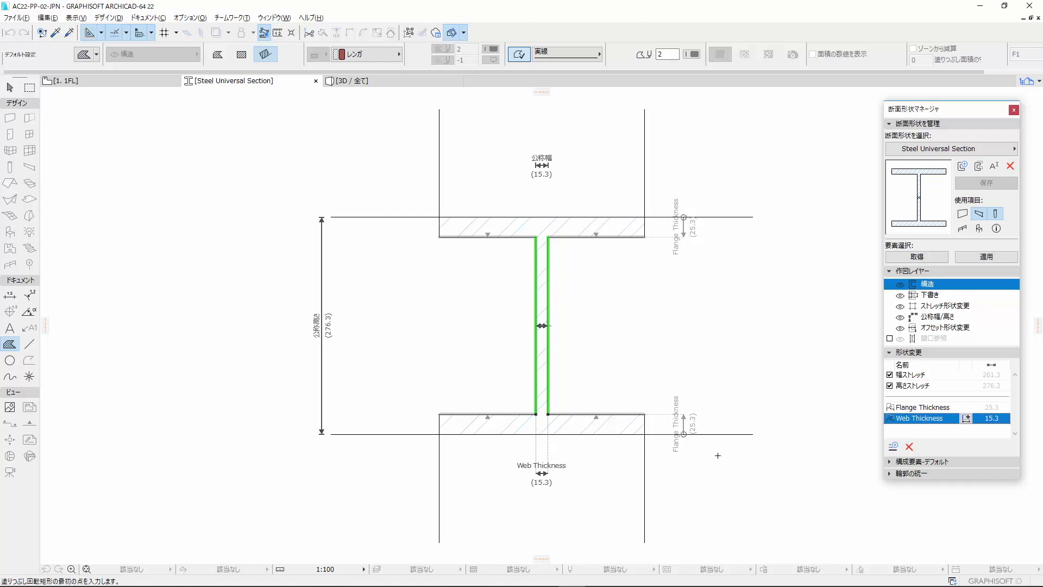
pyautogui.click(959, 434)
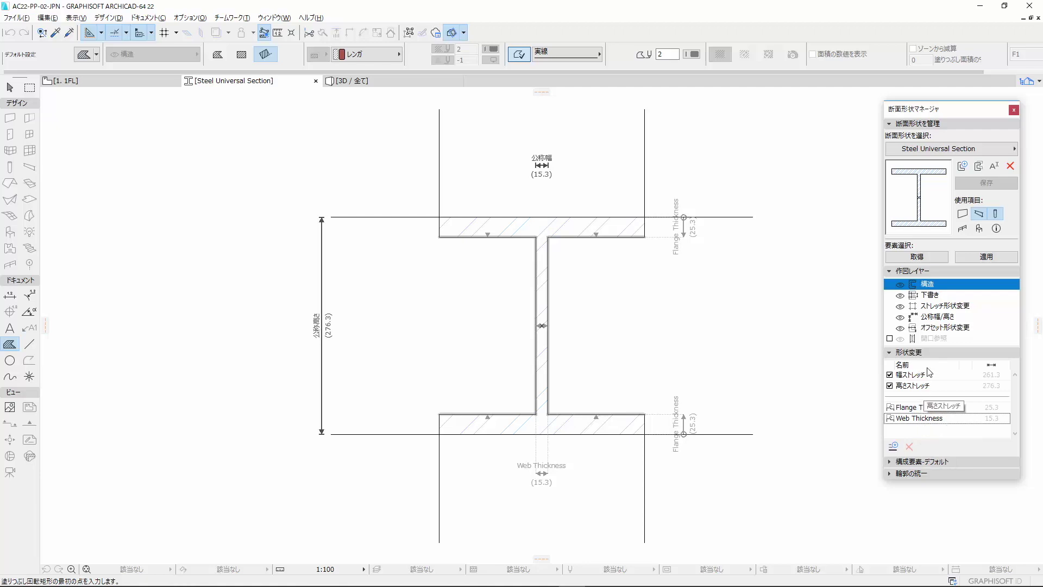
pyautogui.click(931, 306)
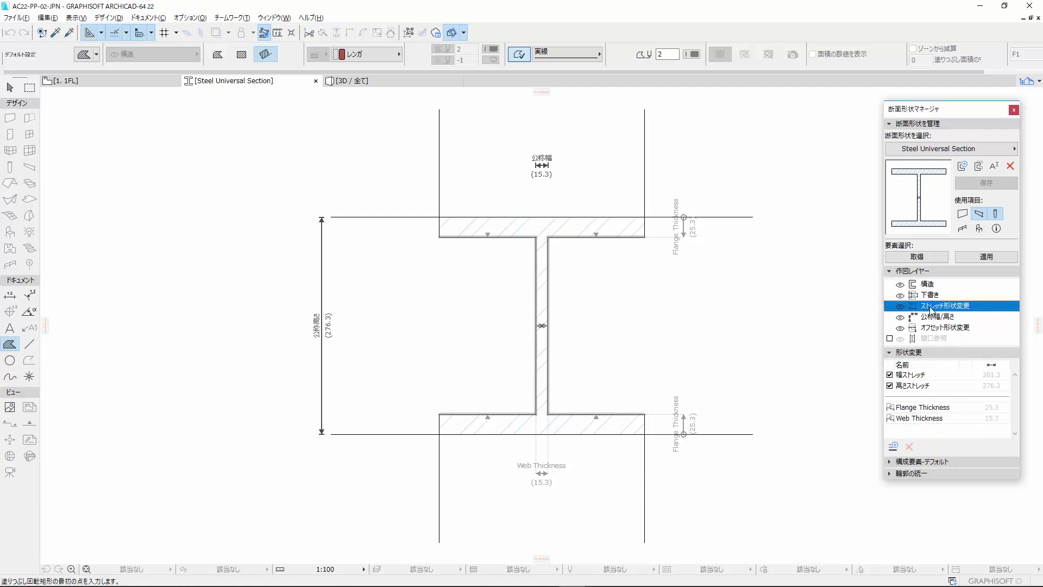
pyautogui.click(901, 307)
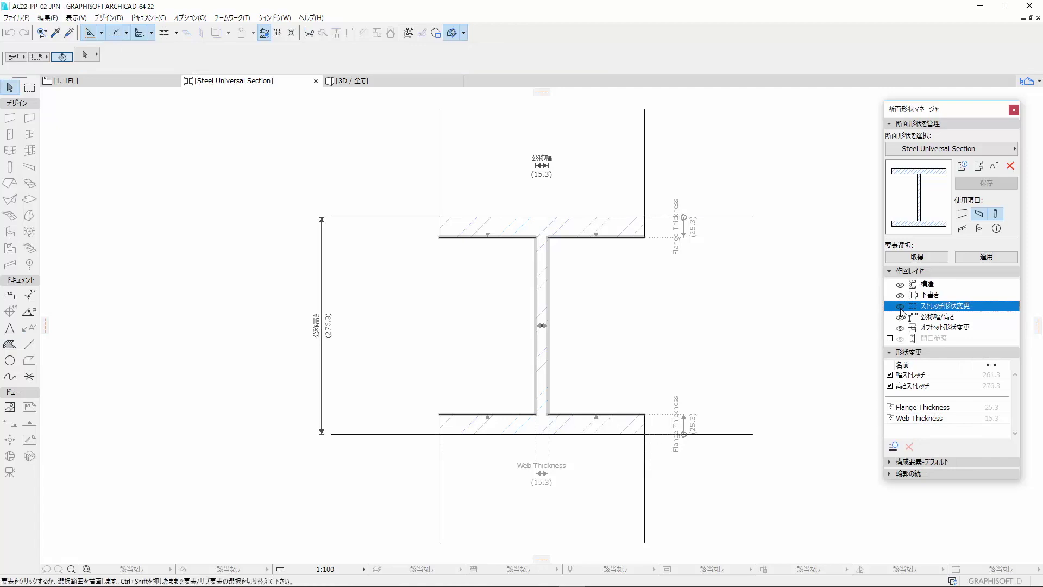
pyautogui.click(890, 374)
pyautogui.click(890, 375)
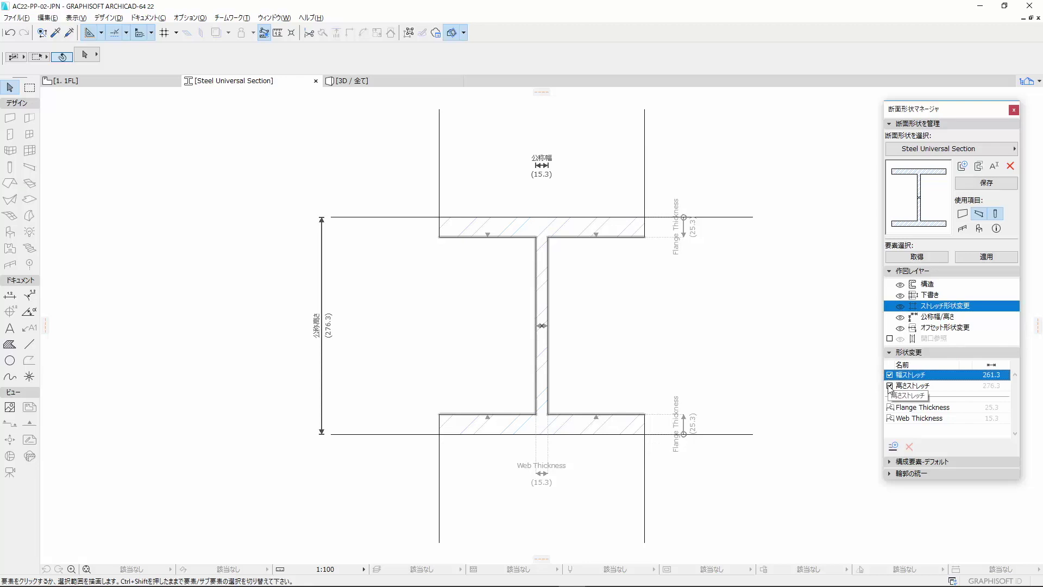
pyautogui.click(890, 386)
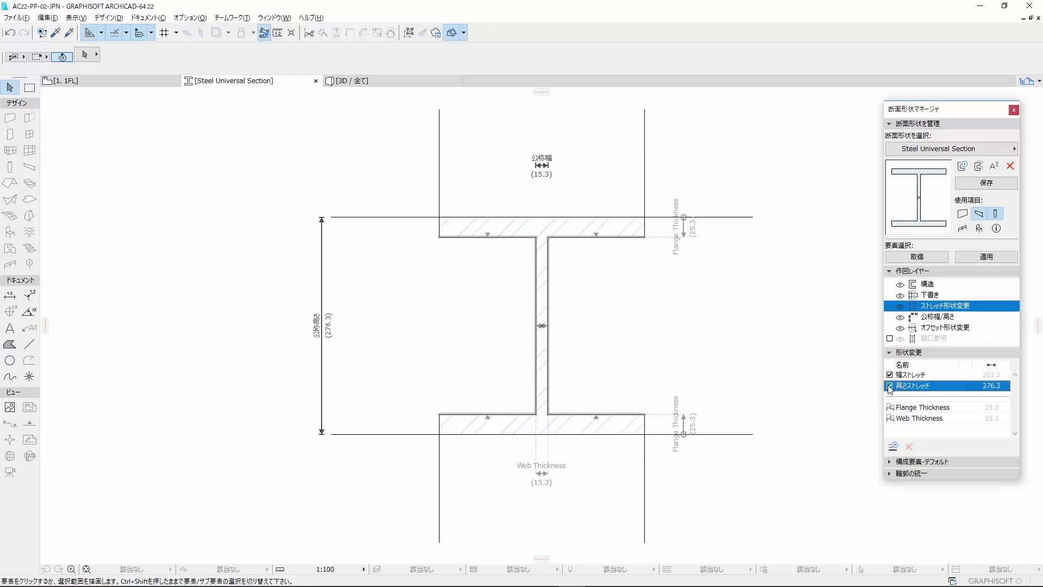
pyautogui.click(903, 410)
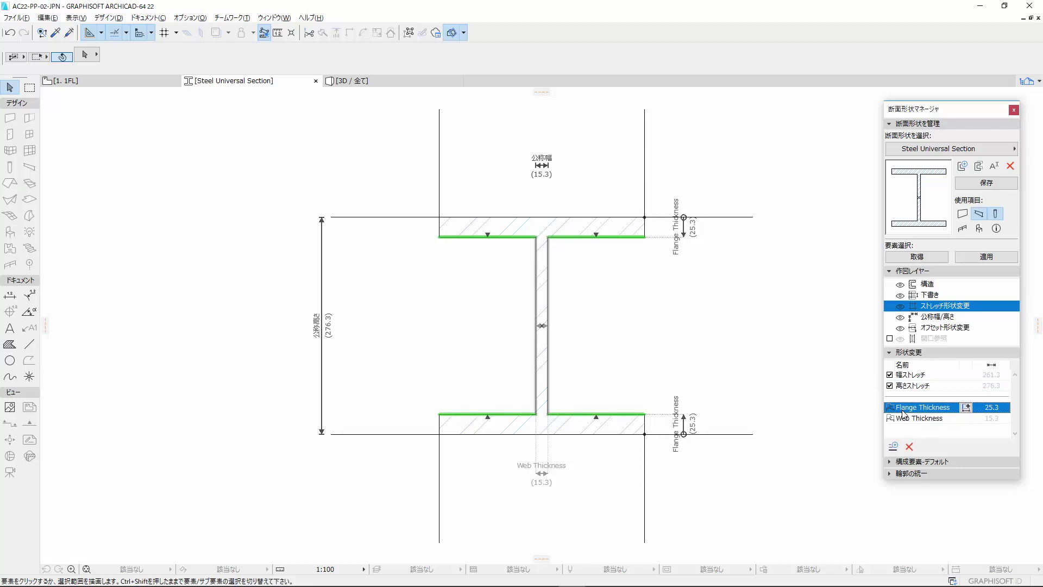
pyautogui.click(906, 419)
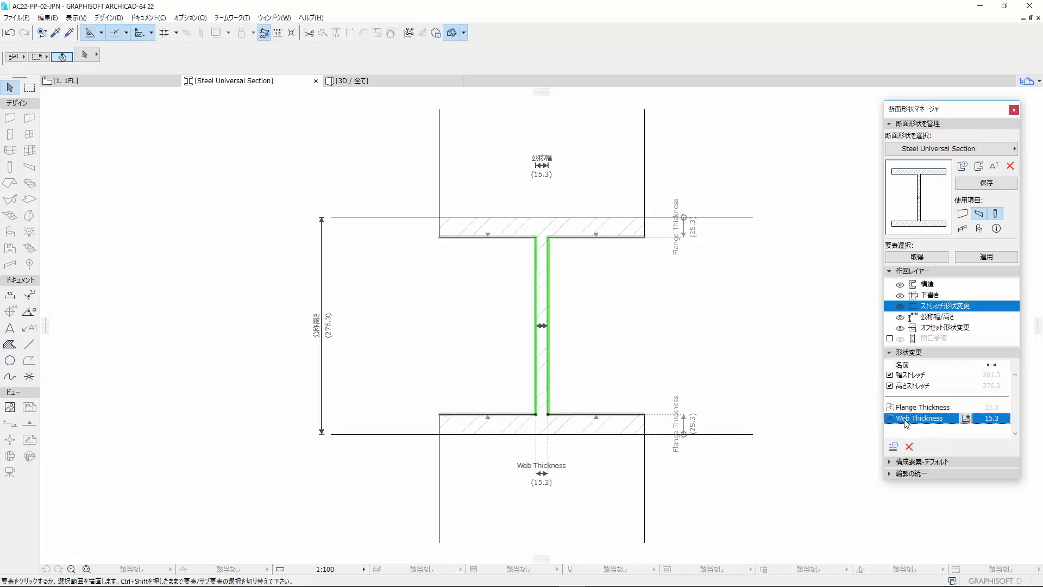